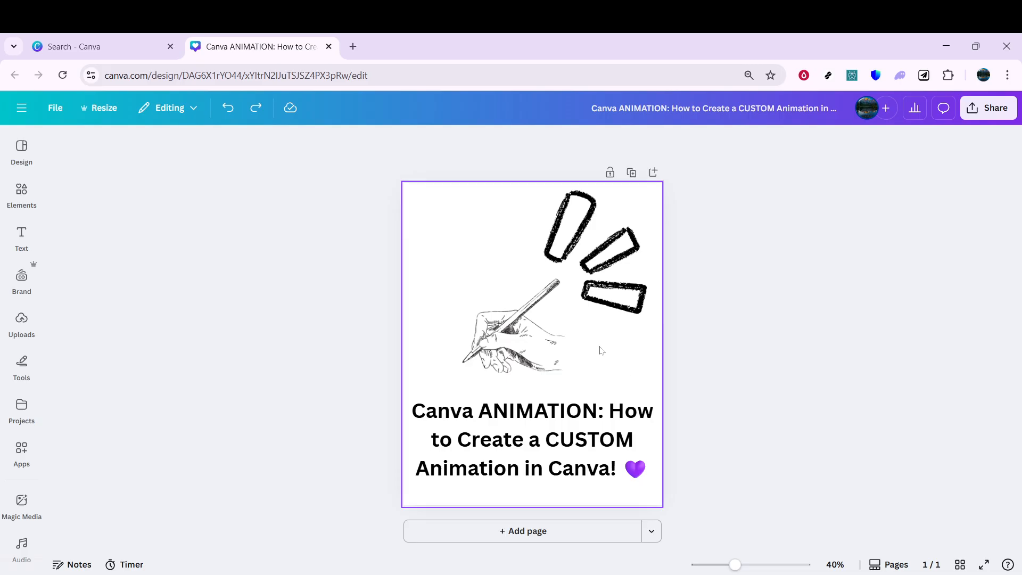
Group the pencil-holding hand drawing with the three burst strokes above it
left_click(538, 318)
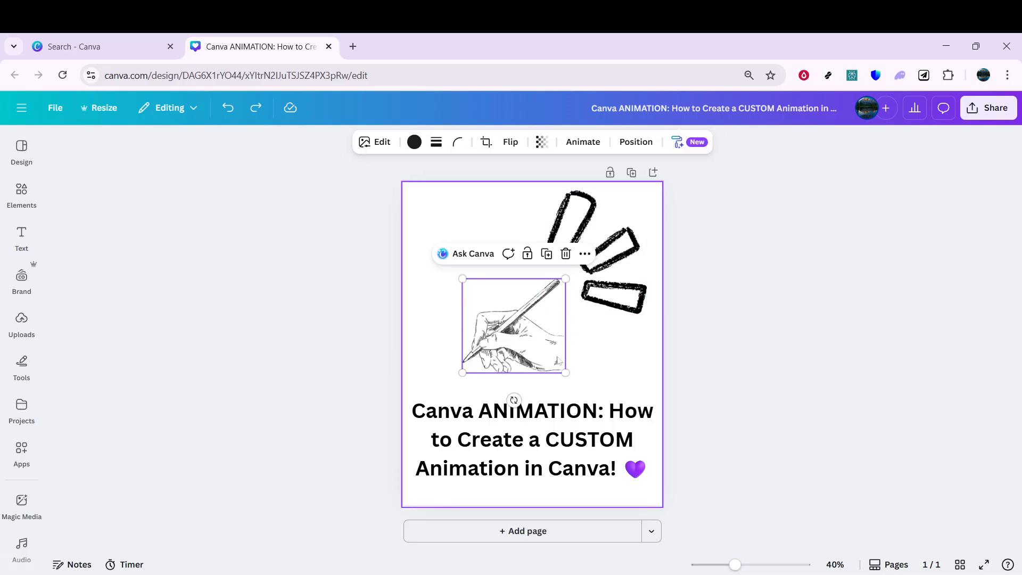
left_click(539, 436)
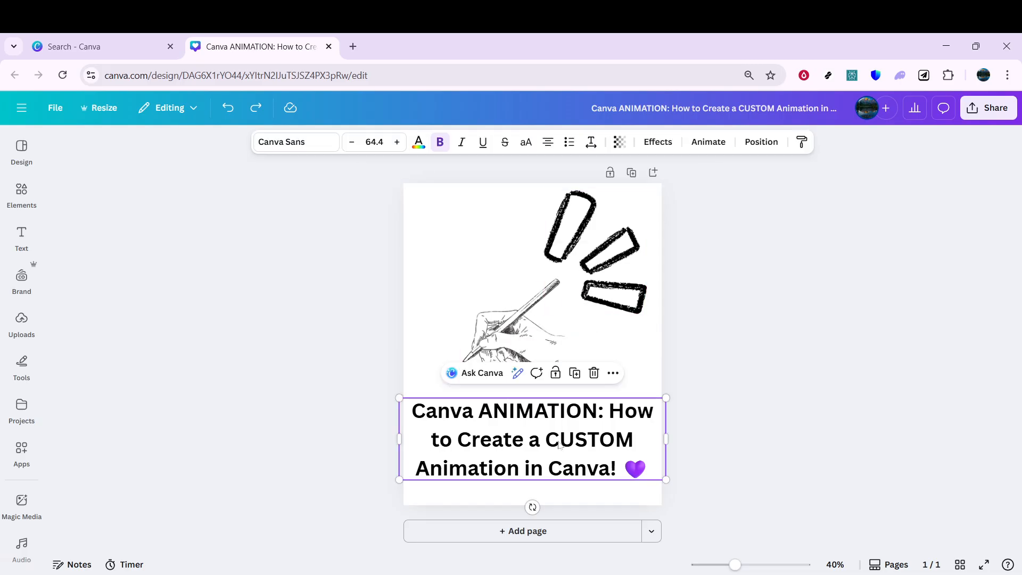
left_click(720, 454)
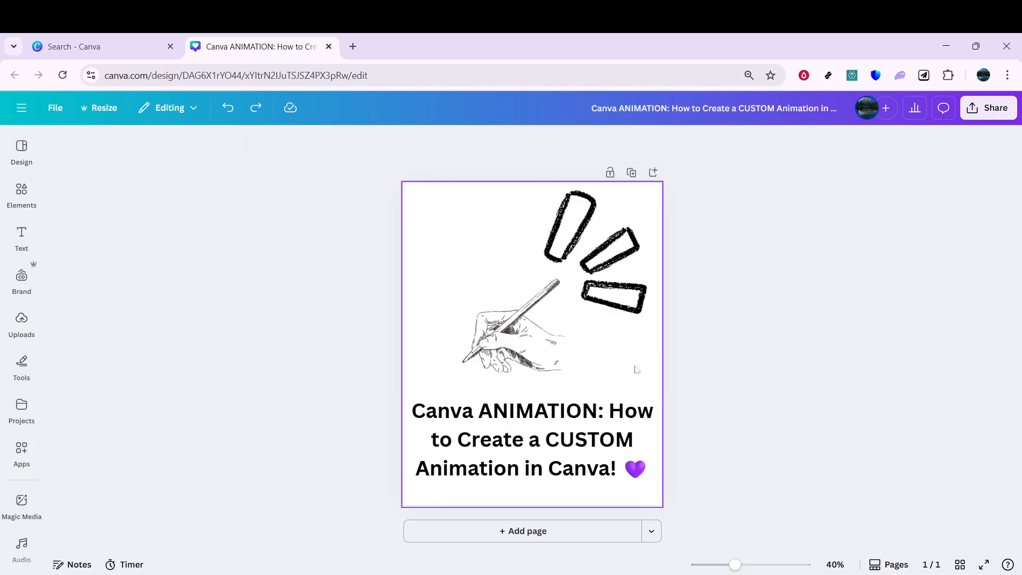
mouse_move(636, 368)
left_mouse_down()
mouse_move(495, 250)
mouse_move(476, 214)
mouse_move(482, 222)
left_mouse_up()
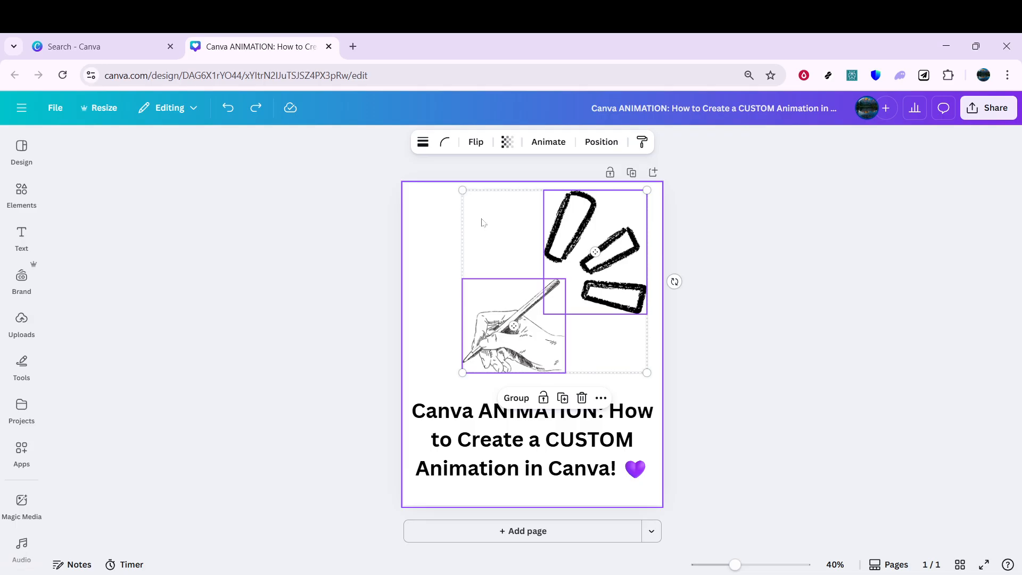
right_click(600, 250)
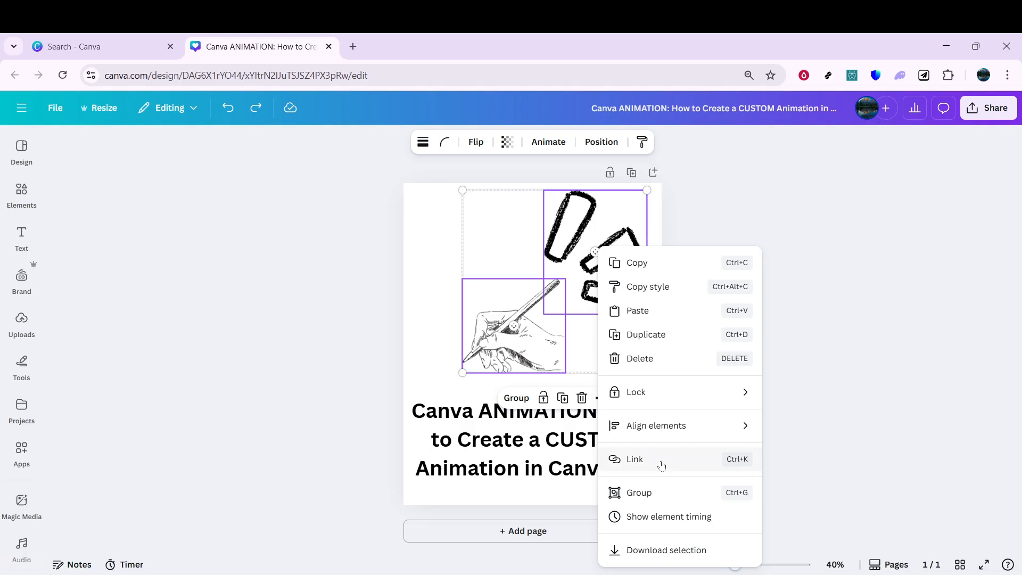
left_click(644, 492)
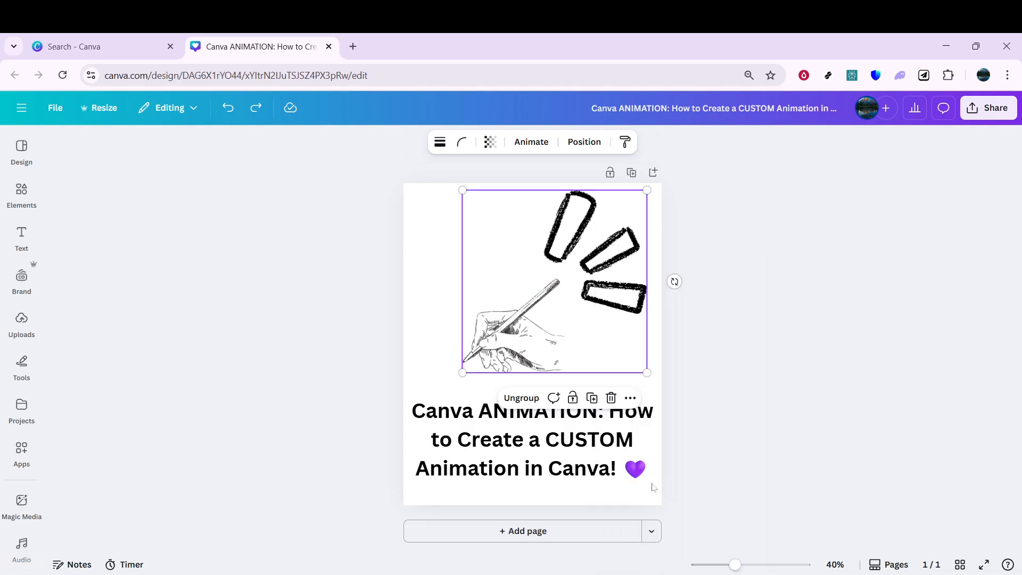
Create a custom animation for the grouped drawing by tracing a freehand looping path around the middle of the page
left_click(533, 143)
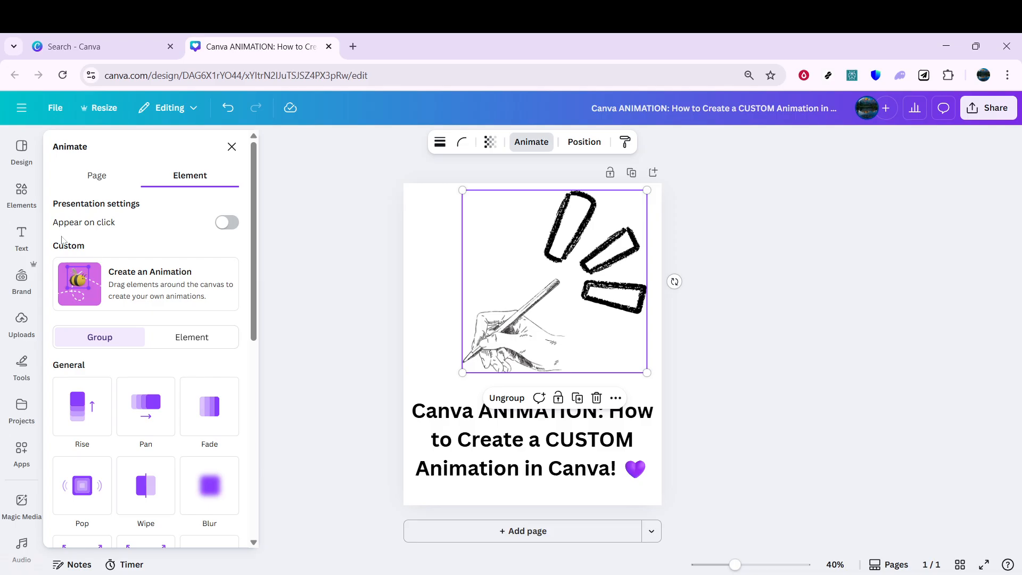
left_click(158, 307)
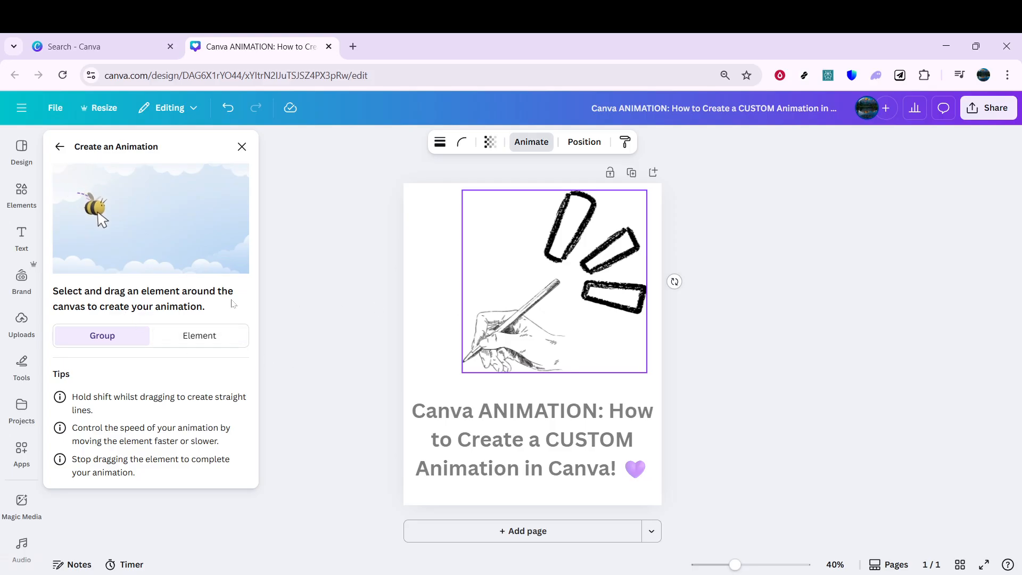
mouse_move(543, 287)
left_mouse_down()
mouse_move(496, 297)
mouse_move(486, 273)
mouse_move(516, 317)
mouse_move(502, 289)
mouse_move(505, 315)
mouse_move(481, 317)
mouse_move(526, 294)
mouse_move(490, 300)
mouse_move(503, 263)
mouse_move(494, 321)
mouse_move(483, 327)
mouse_move(562, 309)
mouse_move(578, 333)
mouse_move(579, 314)
mouse_move(566, 311)
mouse_move(574, 319)
mouse_move(581, 274)
mouse_move(549, 268)
mouse_move(559, 284)
mouse_move(510, 328)
left_mouse_up()
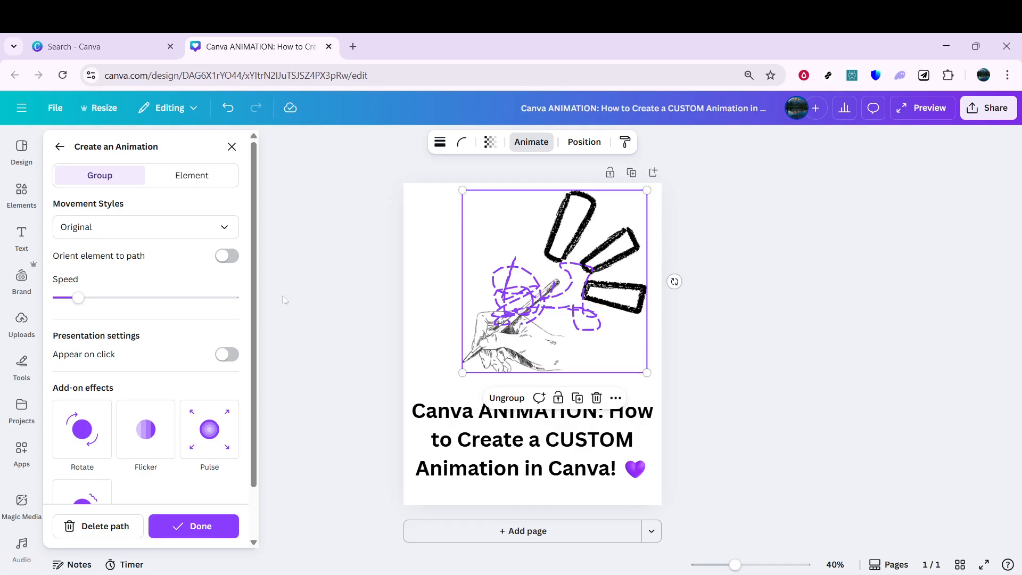
Set the speed of the group's custom path animation to about the midpoint of its range
left_click_drag(81, 298, 108, 317)
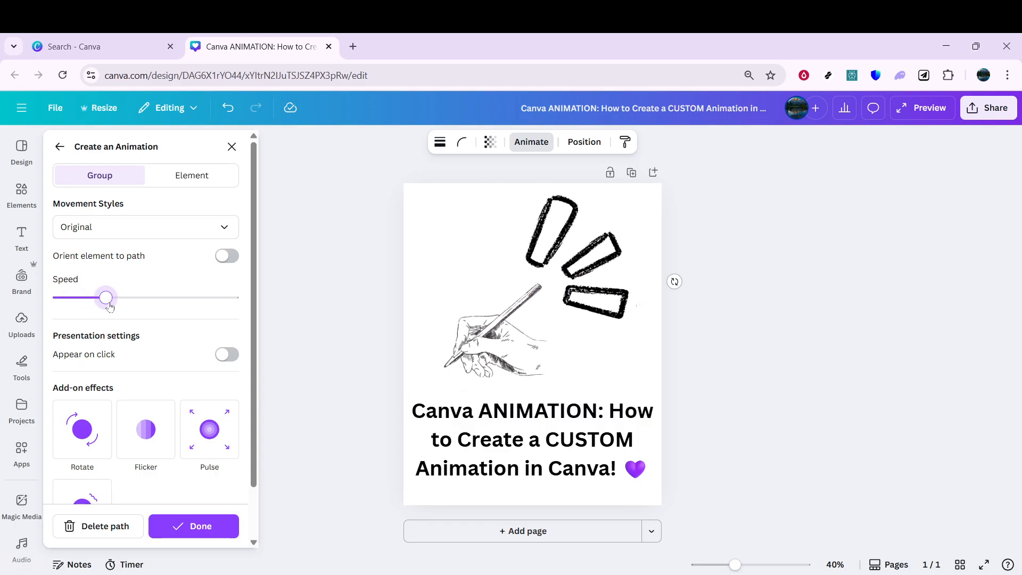
left_click_drag(106, 298, 193, 299)
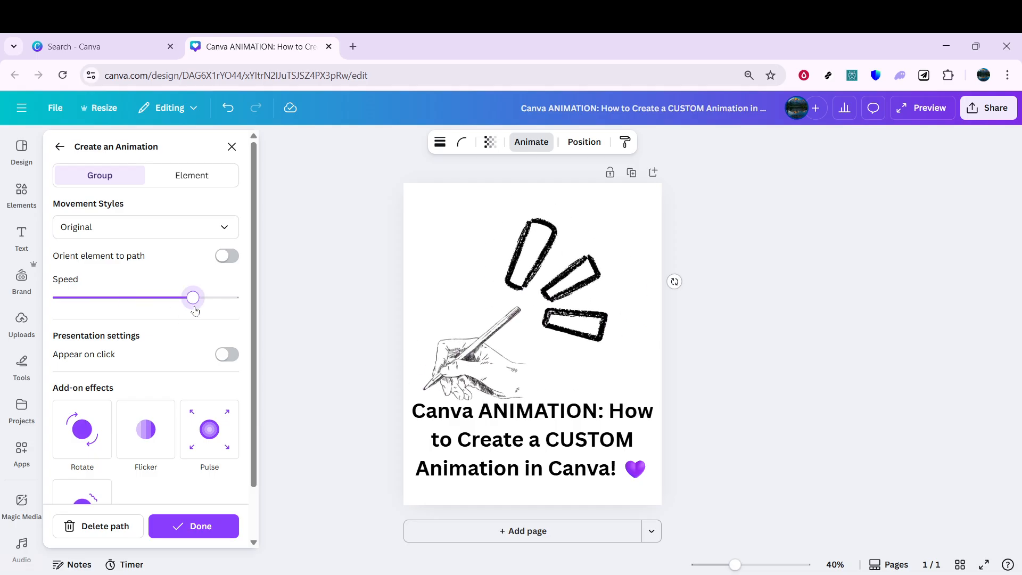
left_click_drag(195, 311, 144, 310)
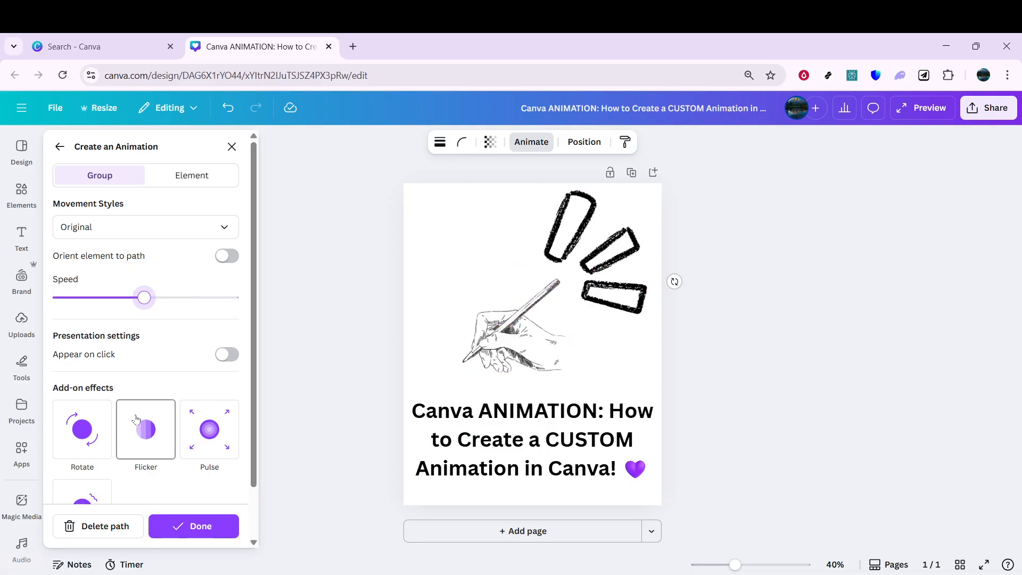
Add the Wiggle, Pulse, Flicker and Rotate add-on effects to the group's custom animation
scroll(192, 319, "down", 1)
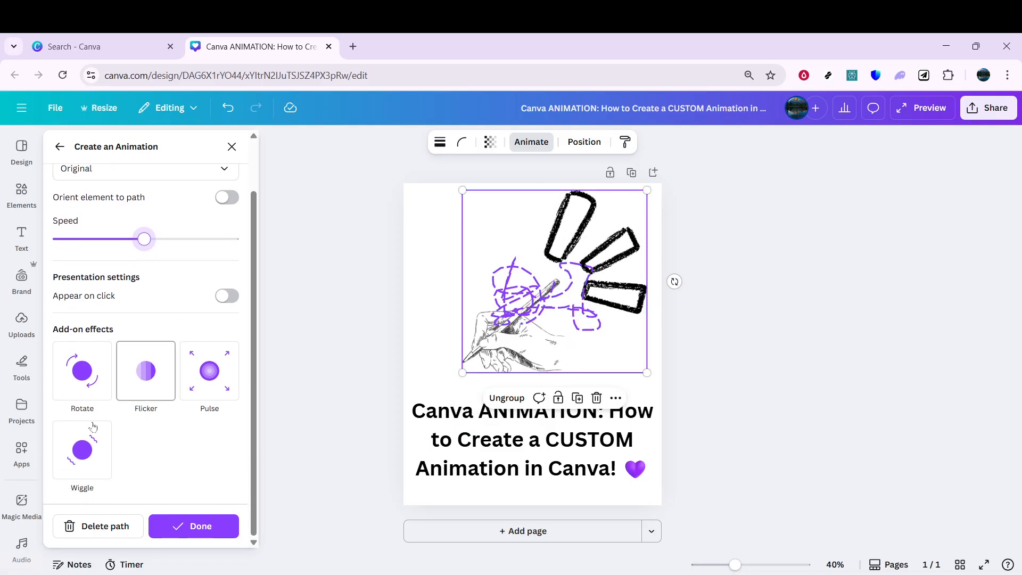
left_click(91, 440)
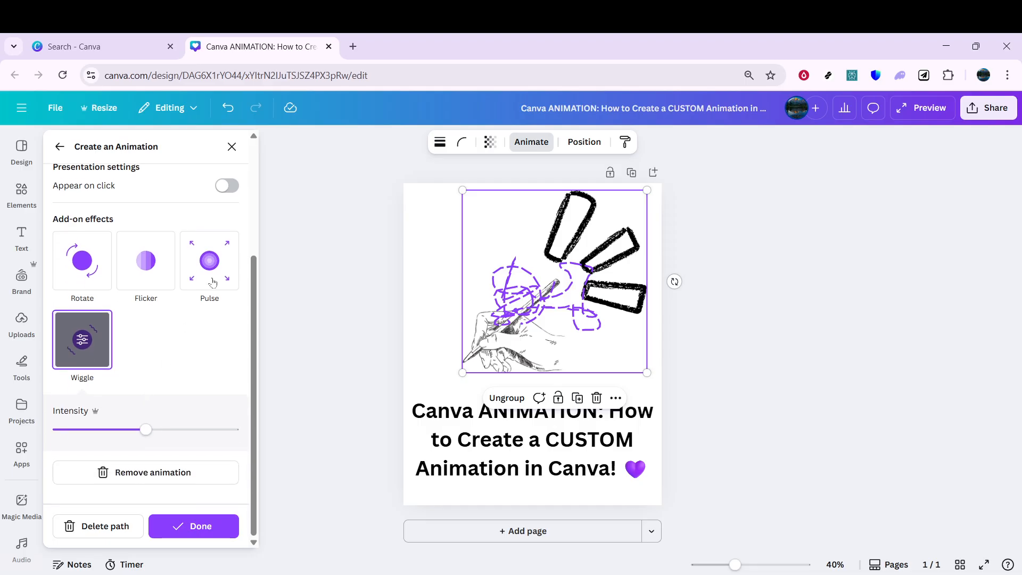
left_click(237, 249)
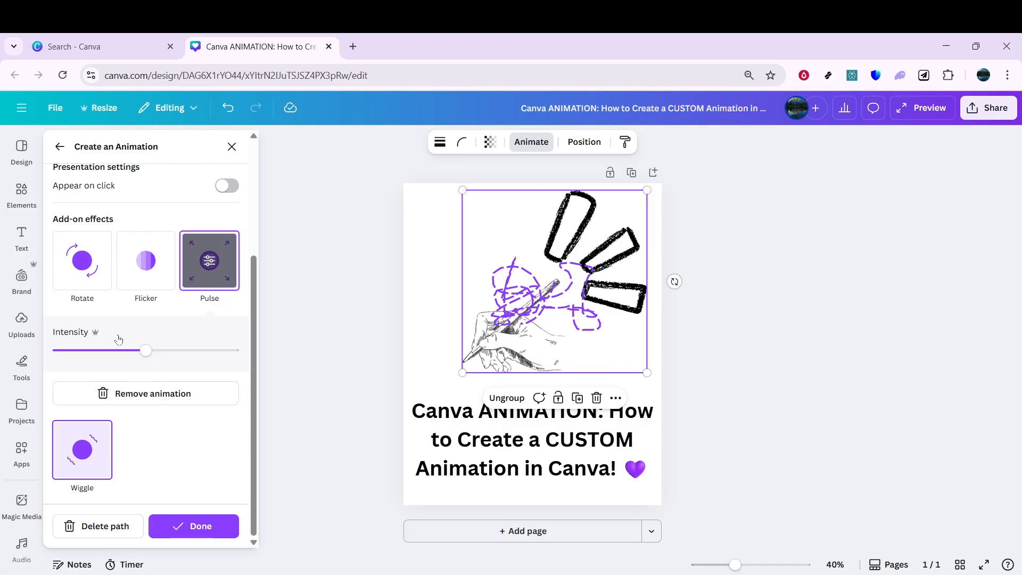
left_click(128, 280)
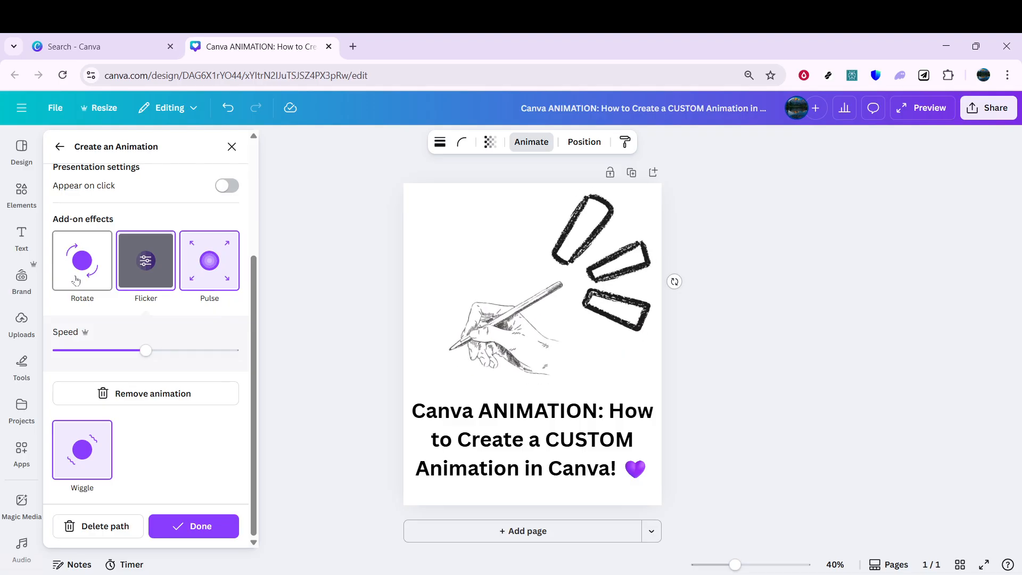
left_click(76, 281)
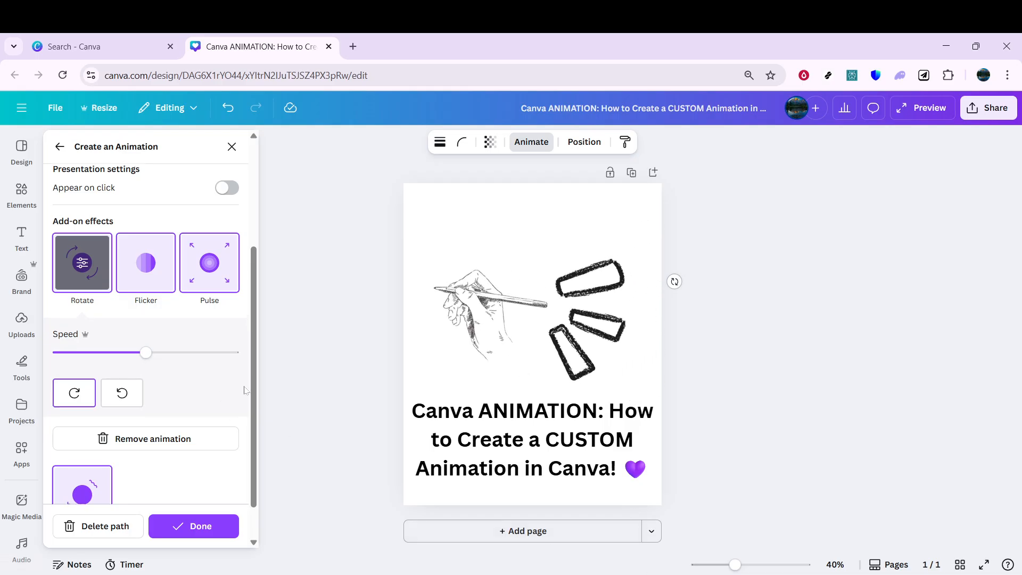
Review the add-on effect settings for Pulse and Wiggle and finish the group's custom animation
scroll(128, 406, "up", 2)
scroll(126, 407, "down", 2)
scroll(126, 406, "up", 3)
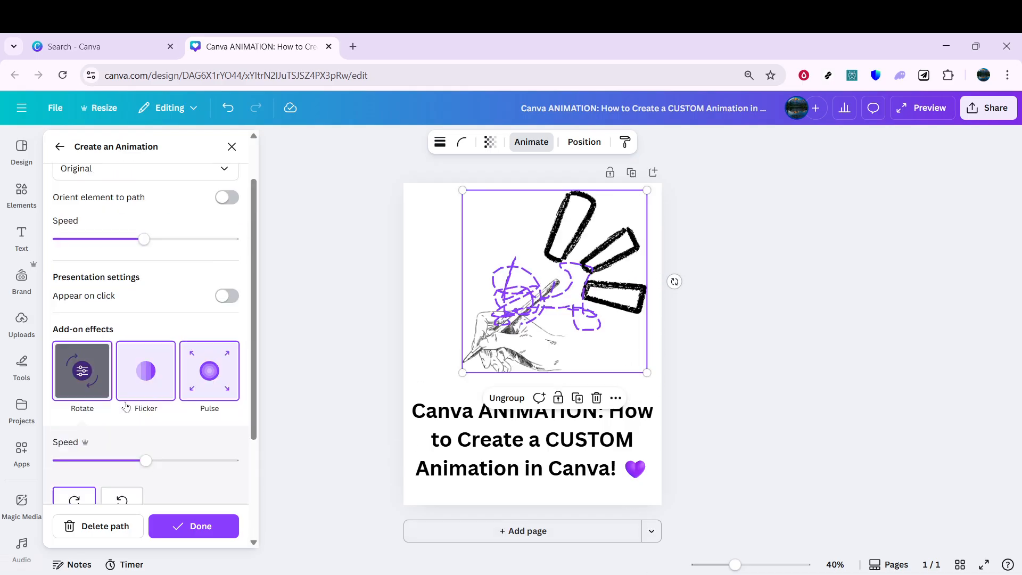
scroll(126, 406, "down", 1)
scroll(126, 406, "up", 2)
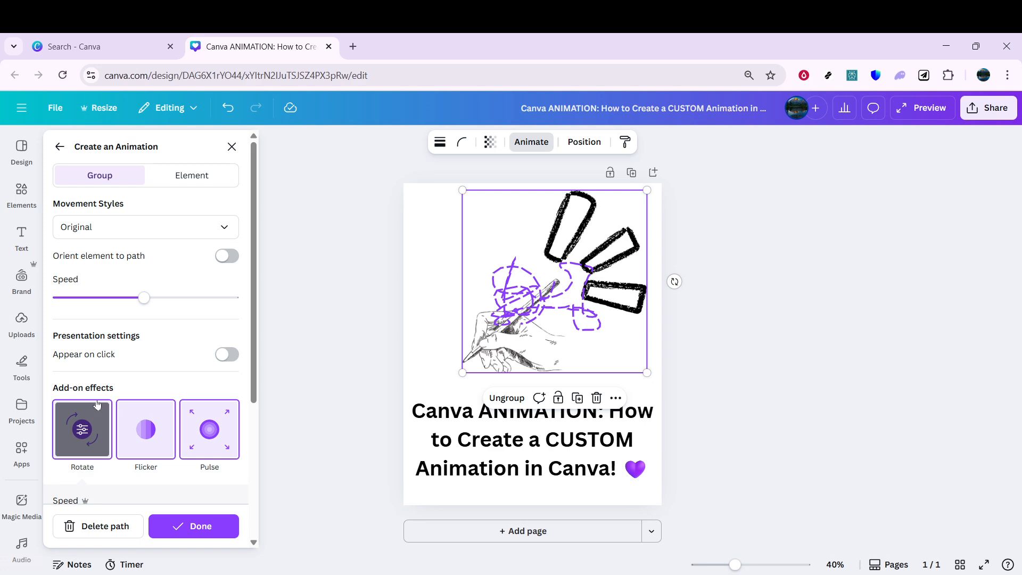
left_click(207, 424)
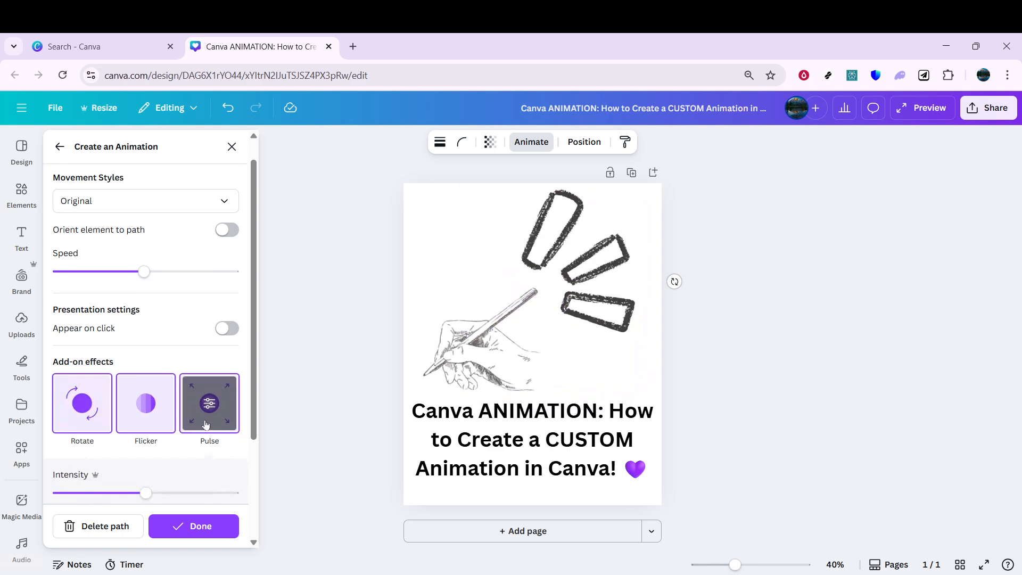
scroll(208, 419, "down", 3)
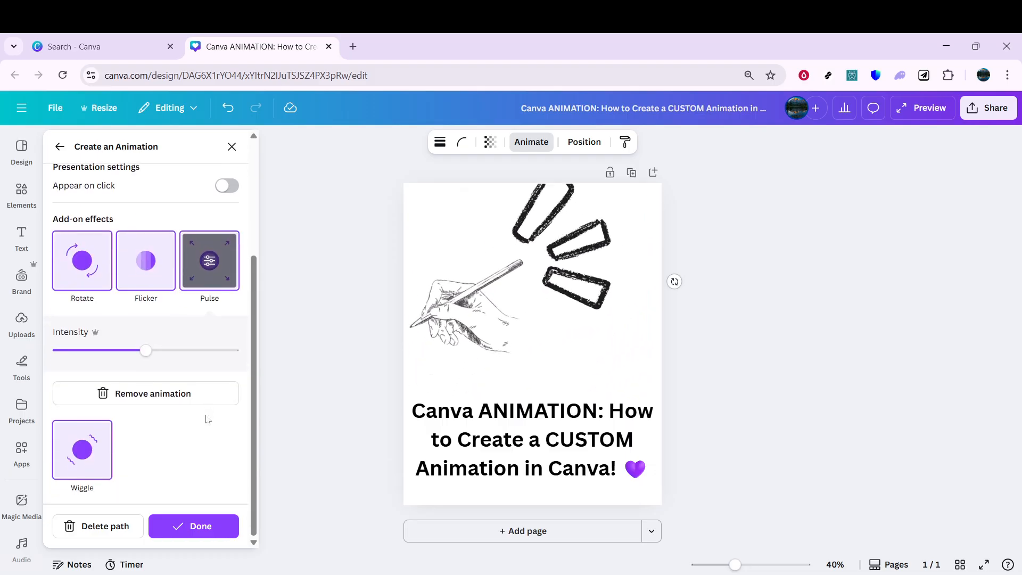
left_click(68, 453)
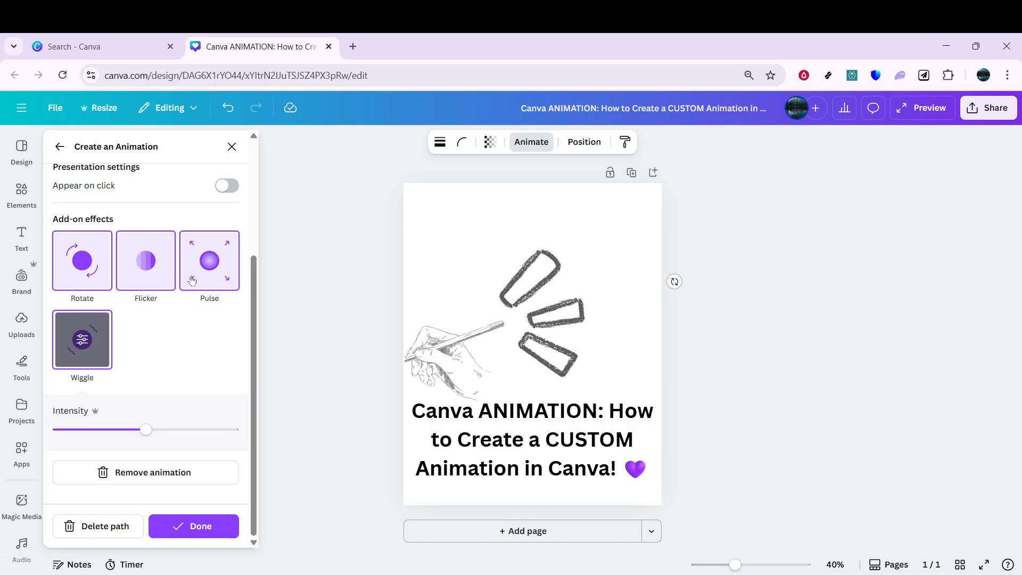
left_click(207, 524)
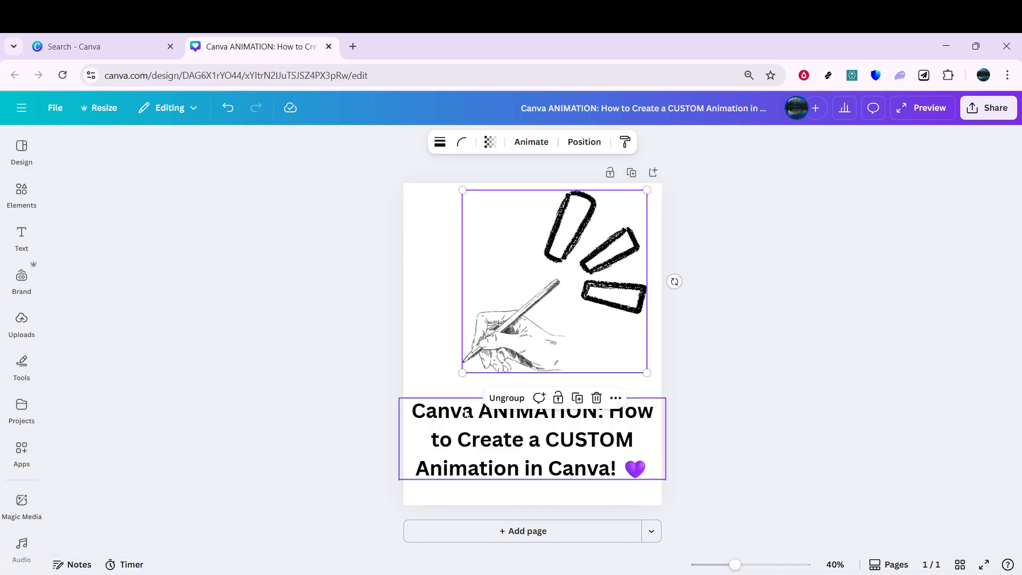
Deselect the animated group and open the download options for the design
left_click(840, 299)
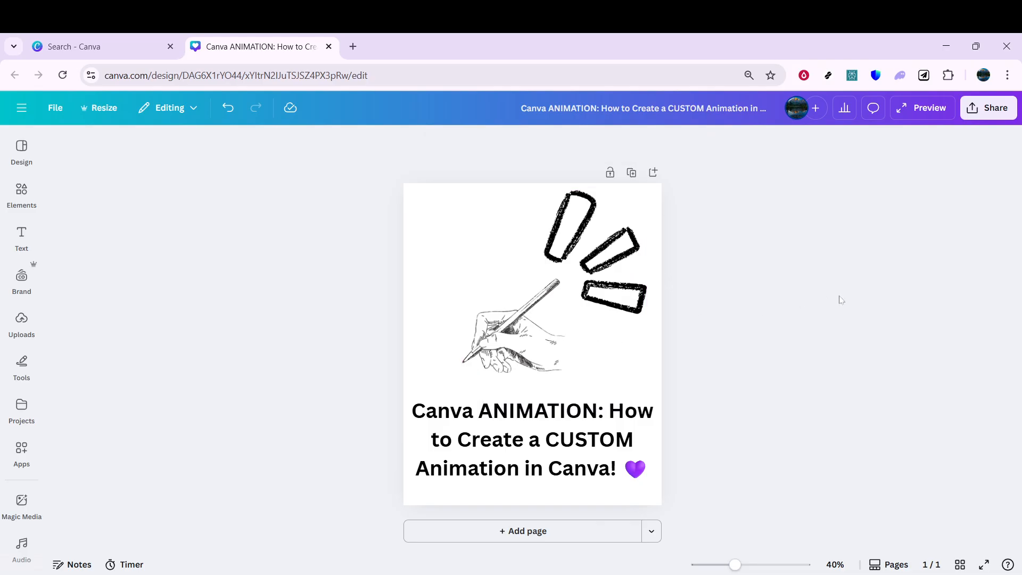
left_click(594, 307)
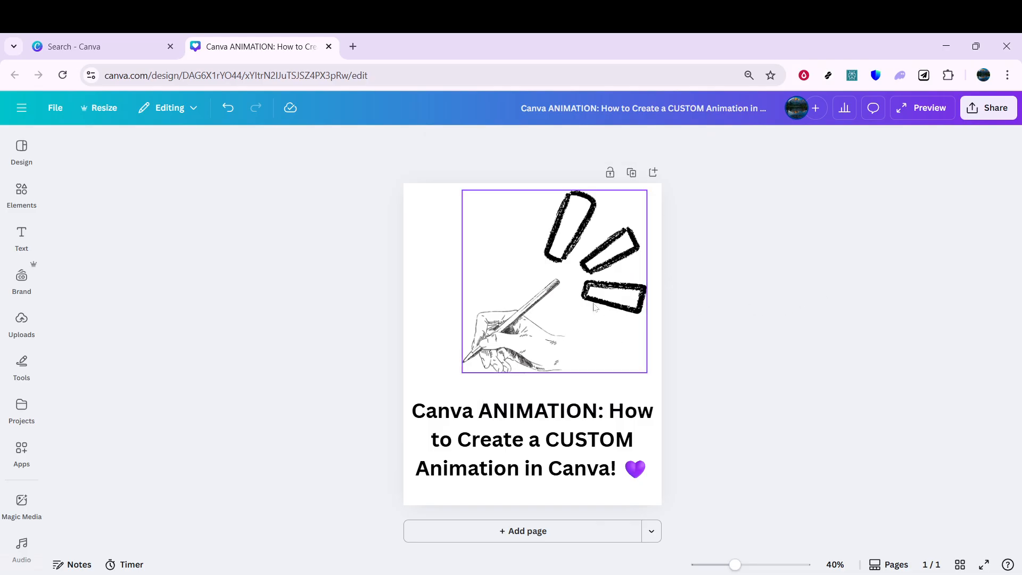
left_click(725, 307)
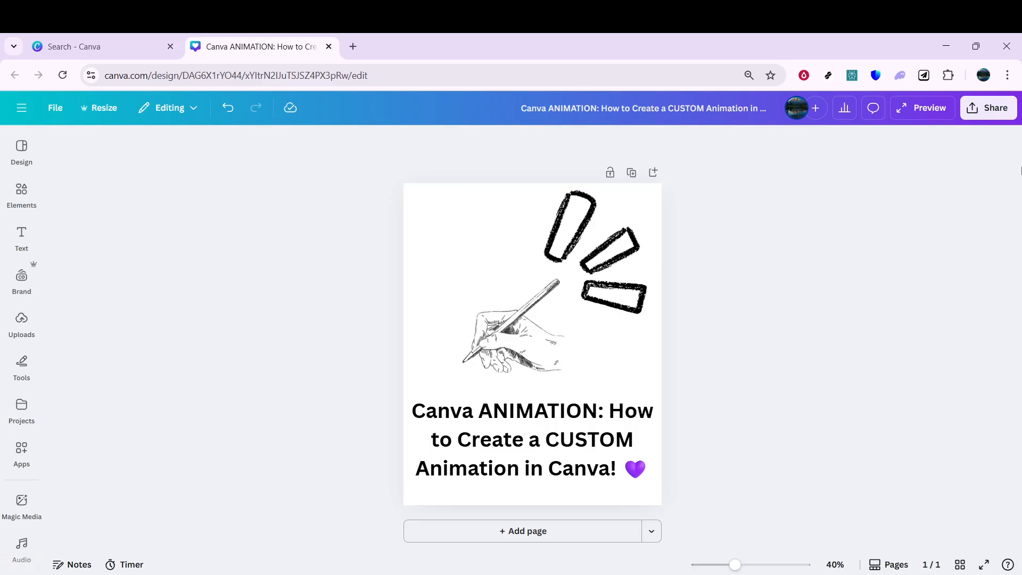
left_click(991, 114)
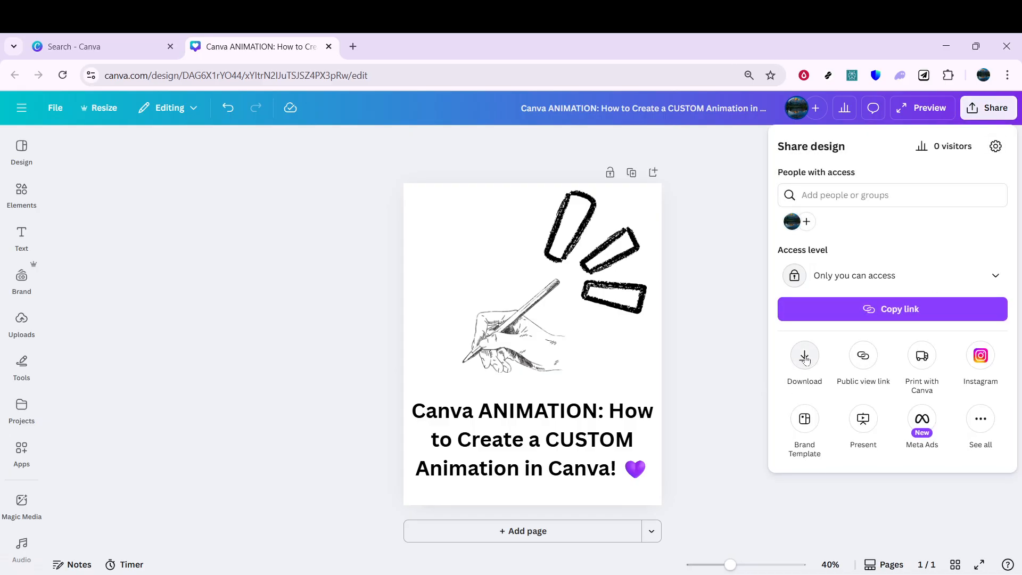
left_click(805, 354)
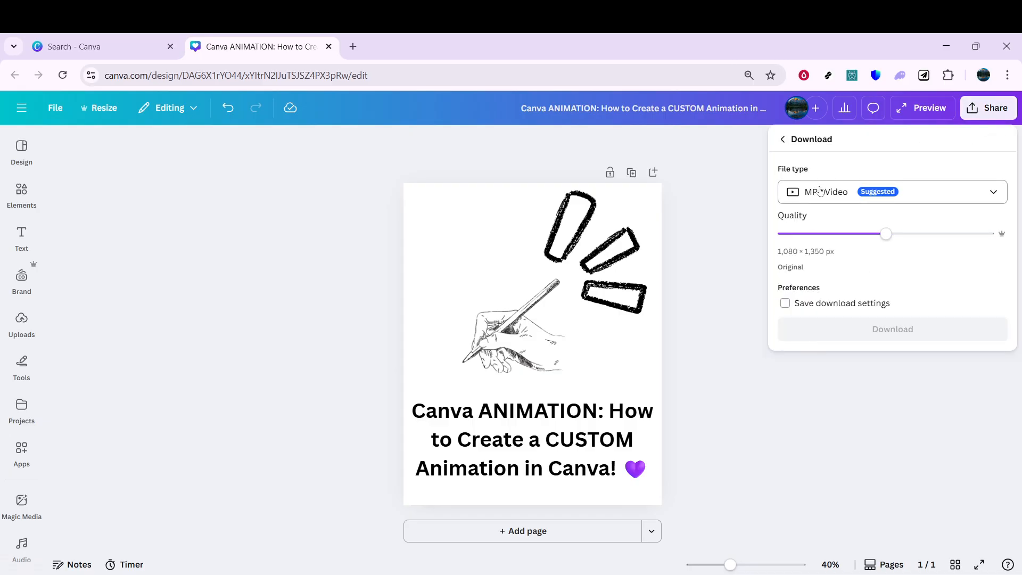